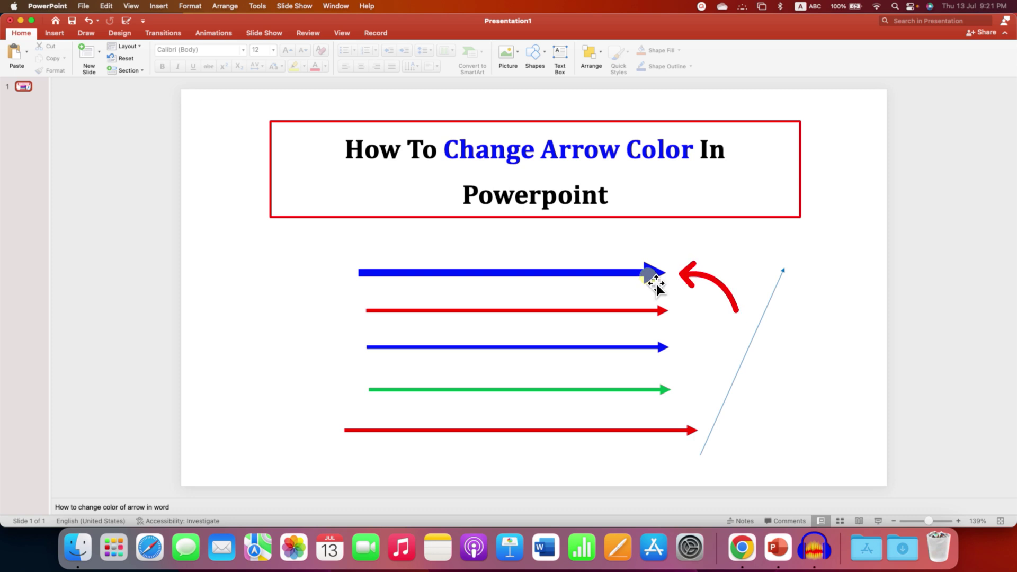
- Select the thin diagonal arrow on the right of the slide and delete it
click(663, 311)
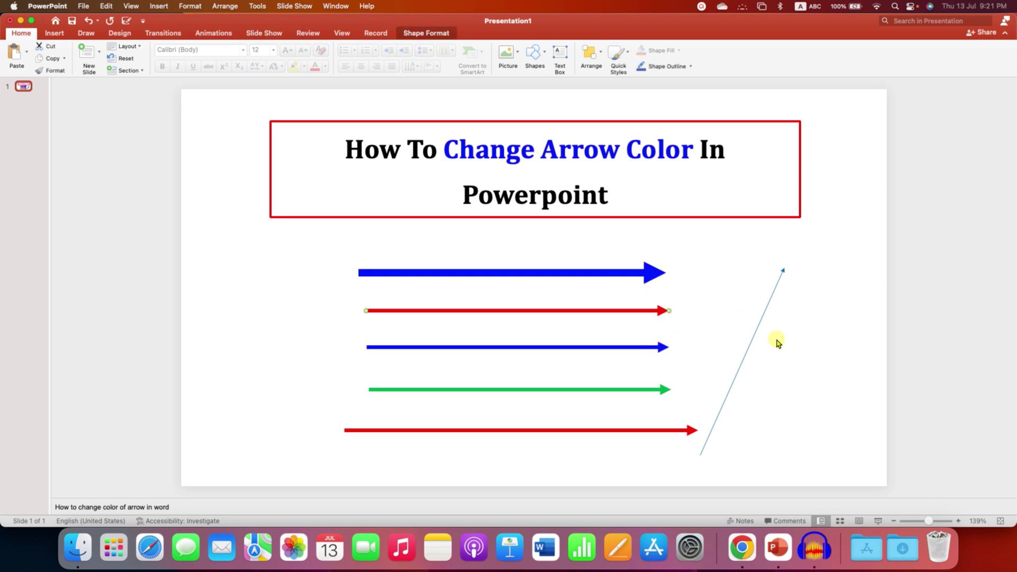
click(761, 334)
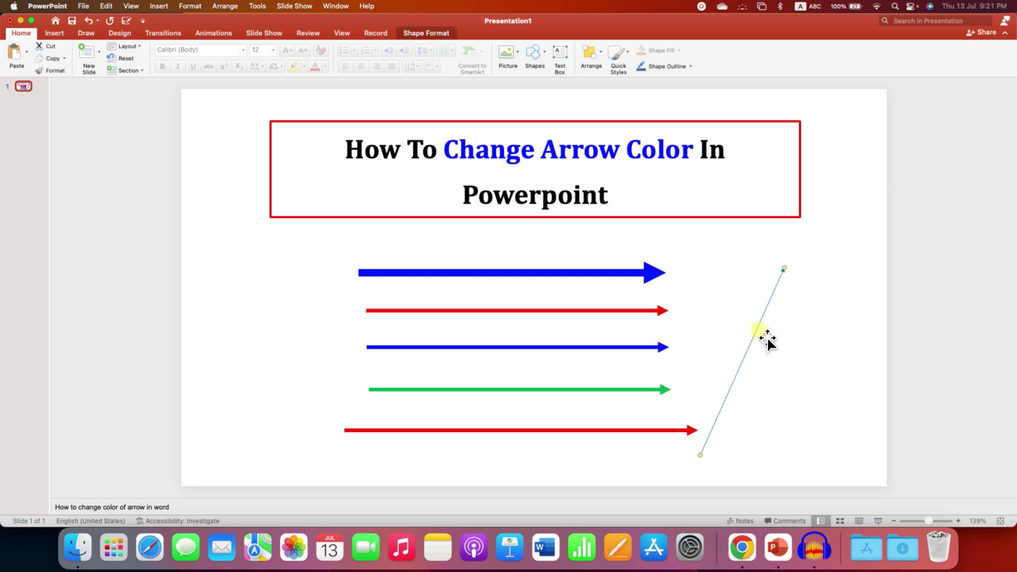
key(Delete)
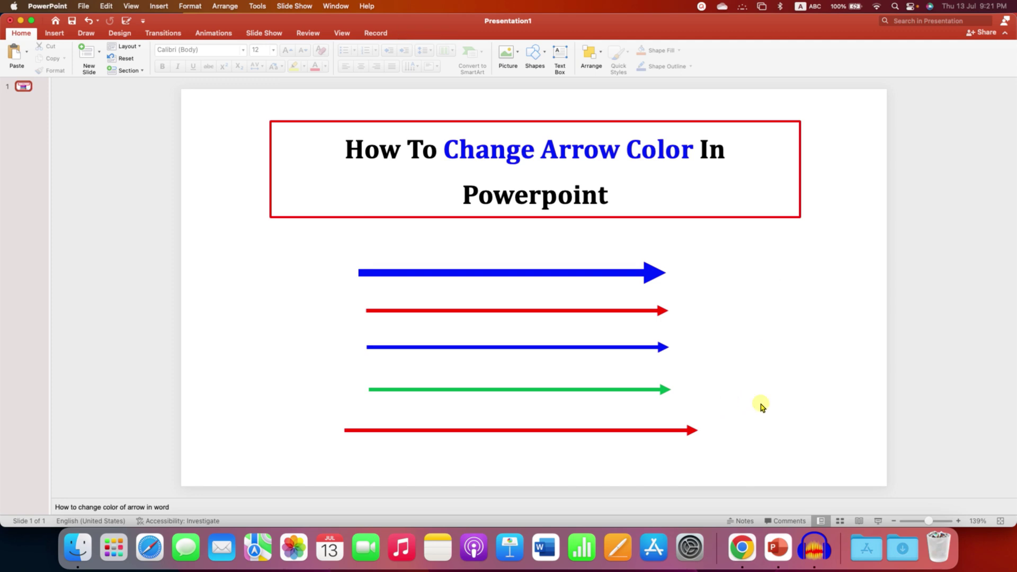
- Insert an Arrow line shape and draw it horizontally above the thick blue arrow
click(55, 33)
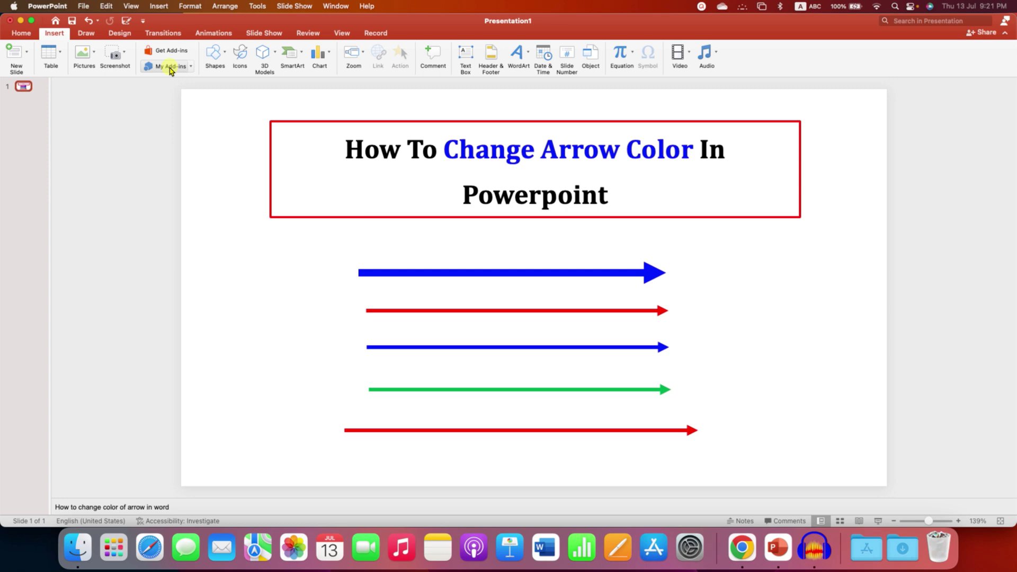
click(212, 55)
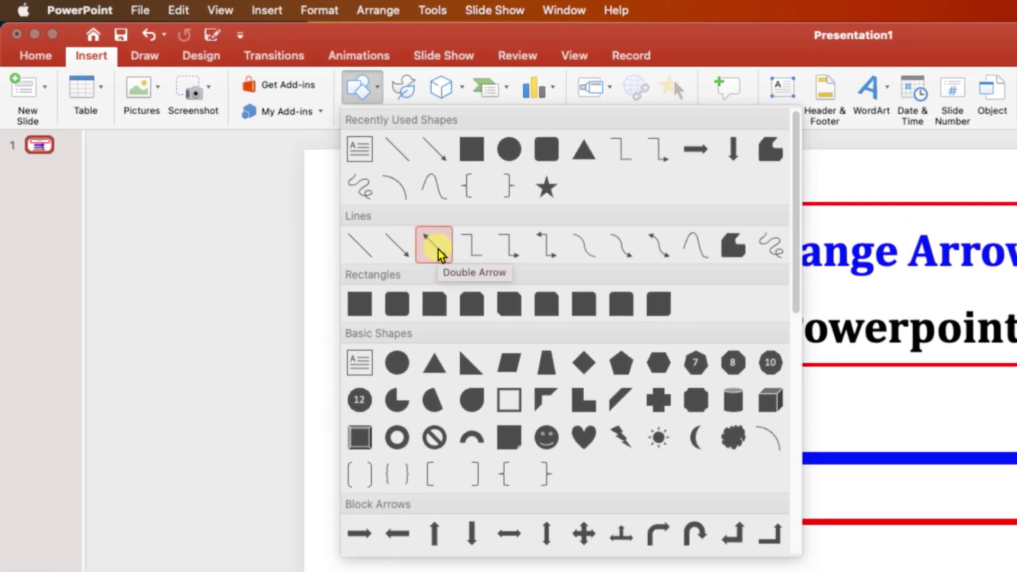
click(403, 253)
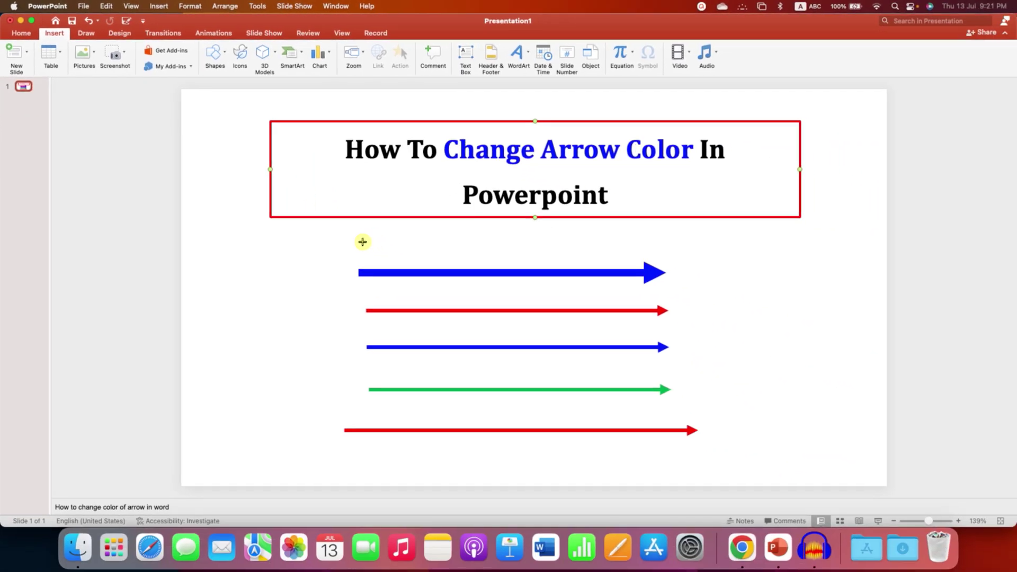
drag(358, 243, 649, 252)
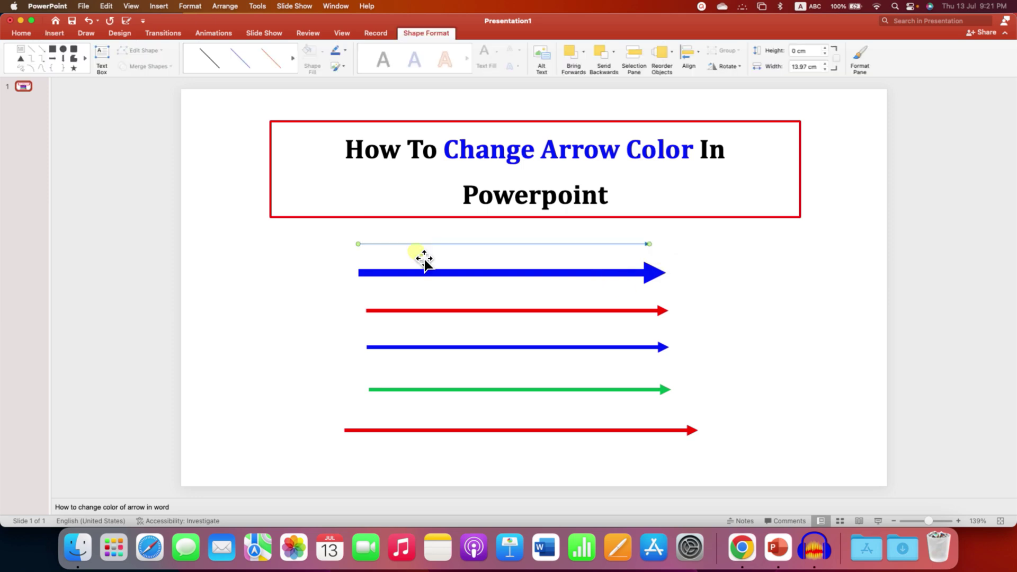
- Select the new thin arrow and open Format Shape from its shortcut menu
click(777, 336)
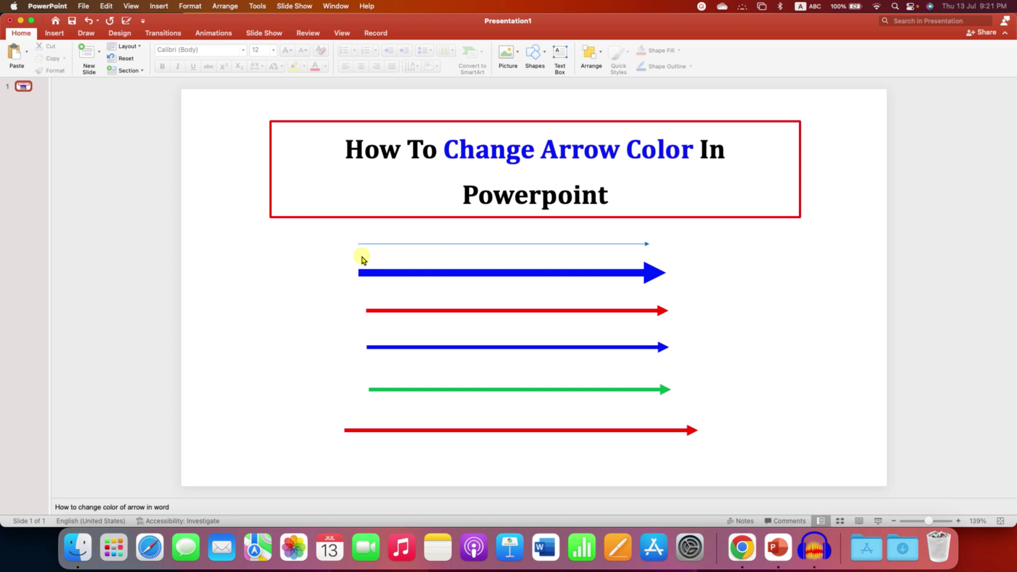
click(453, 253)
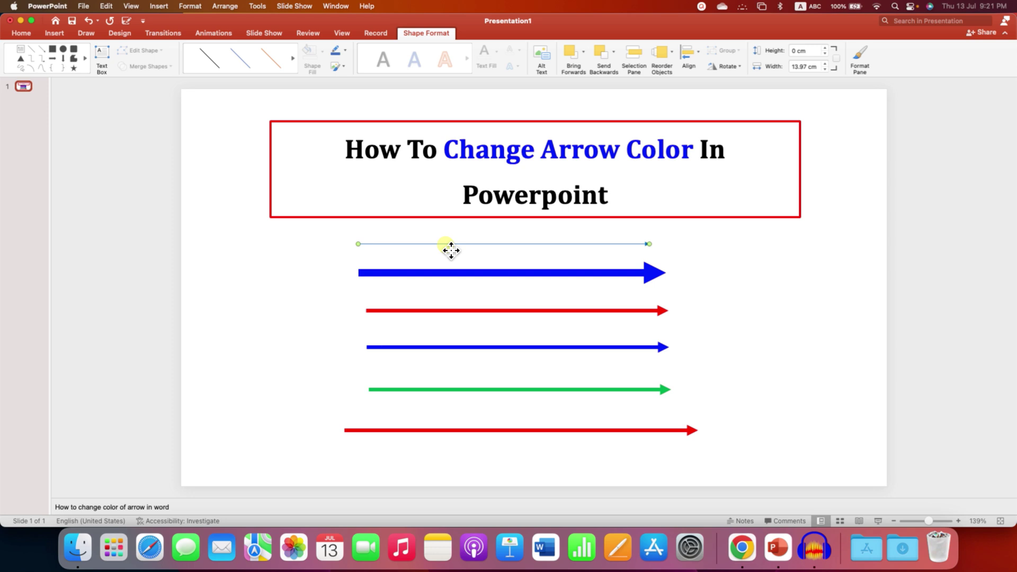
right_click(451, 250)
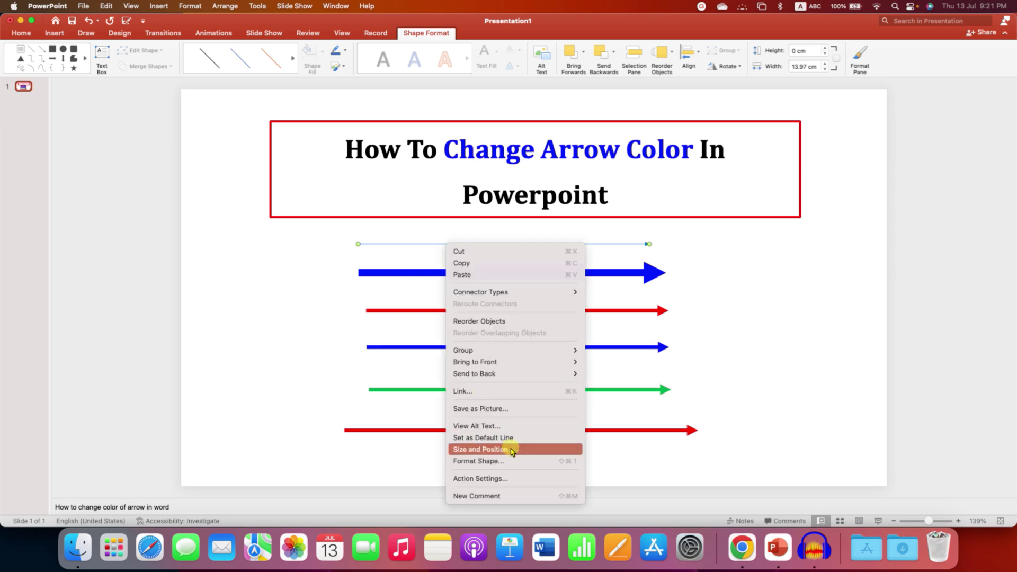
click(519, 462)
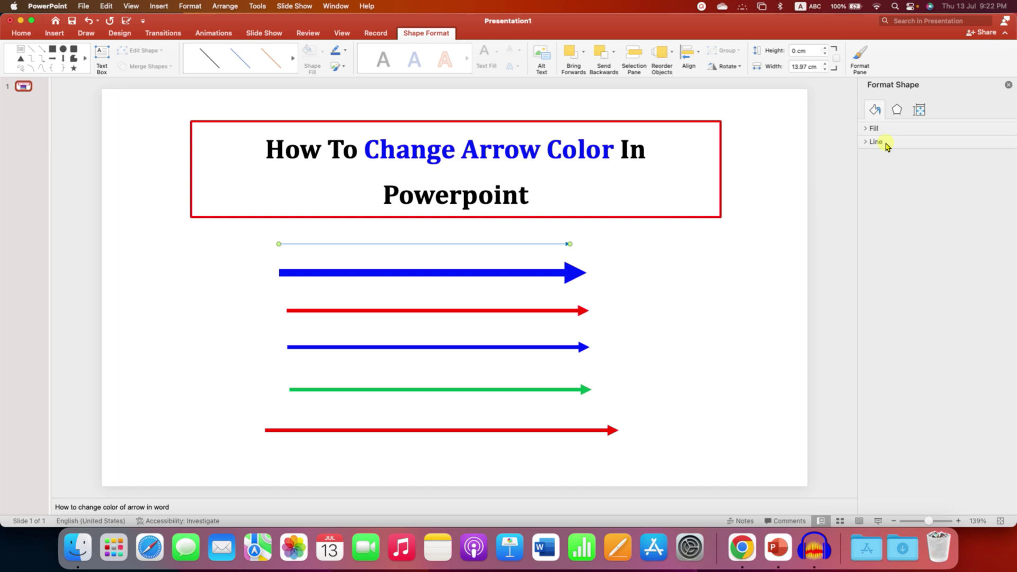
- Set the arrow's line colour to red from Standard Colours in Format Shape
click(878, 142)
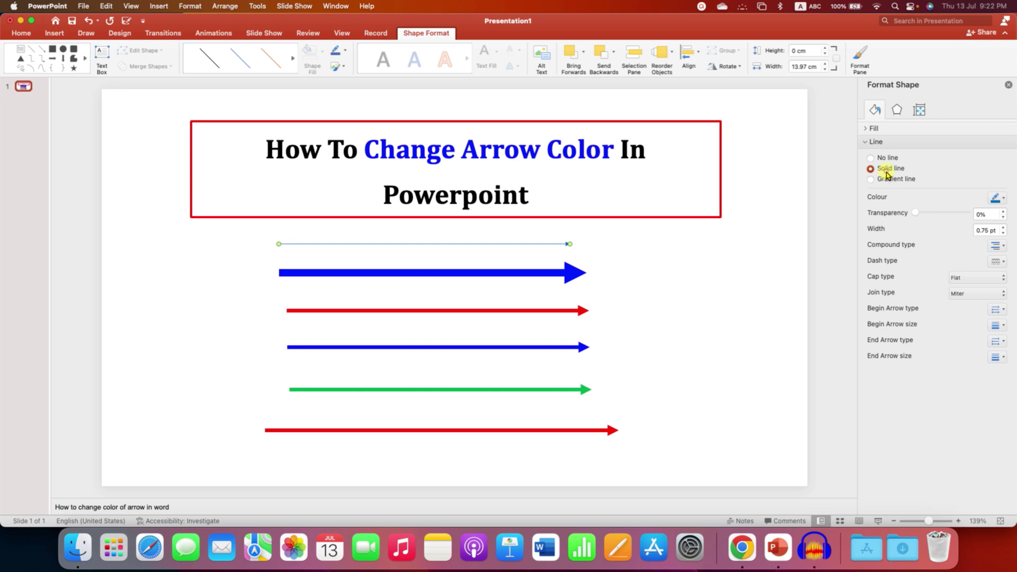
click(1000, 200)
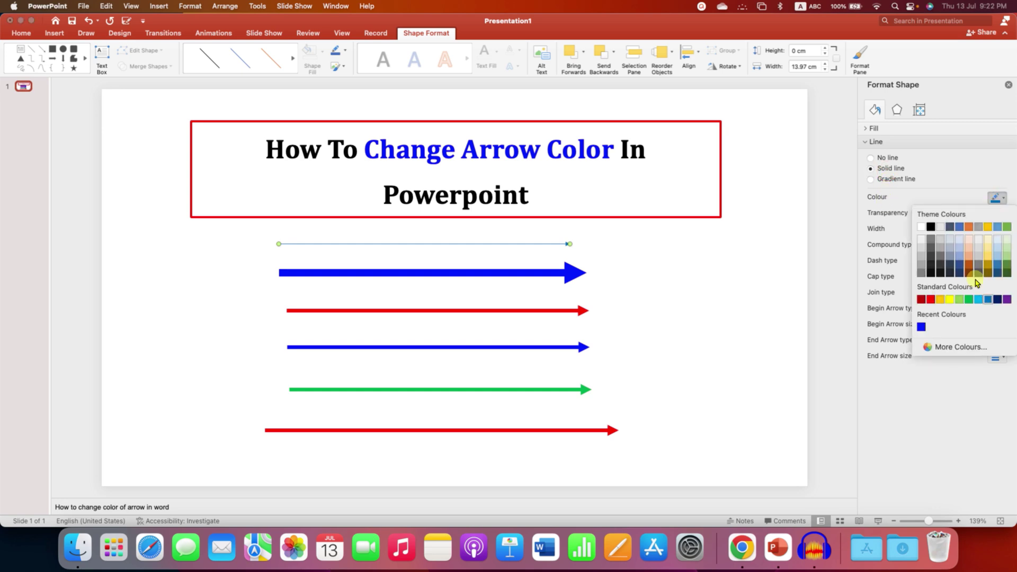
click(931, 300)
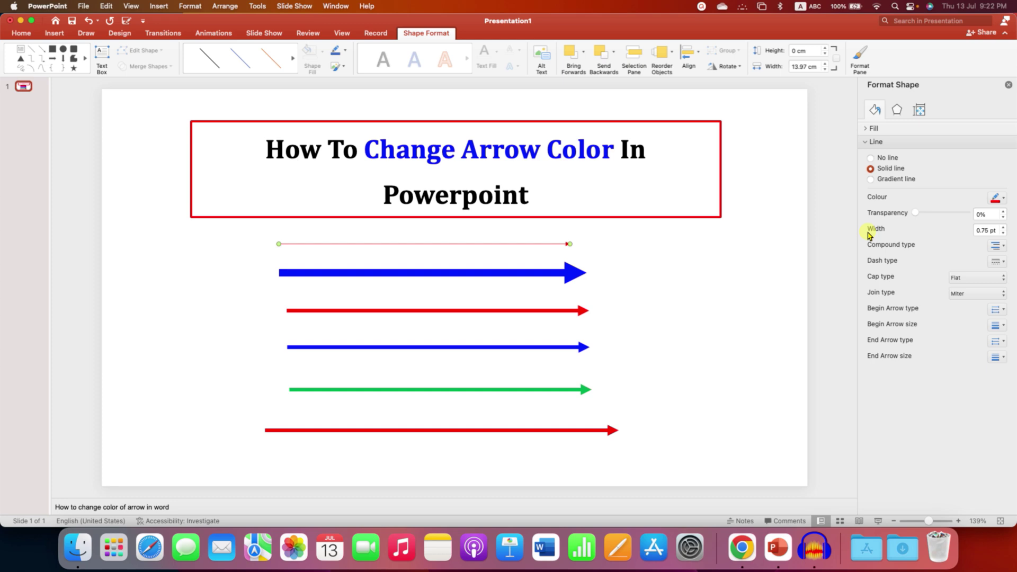
- Set the arrow's line width to 5 pt in Format Shape
click(991, 230)
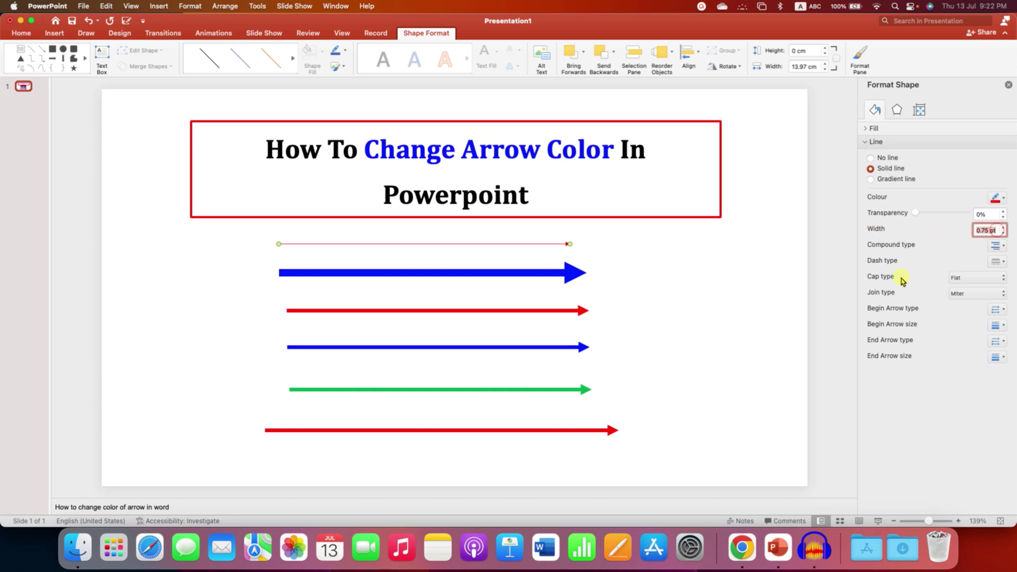
text(2)
key(Return)
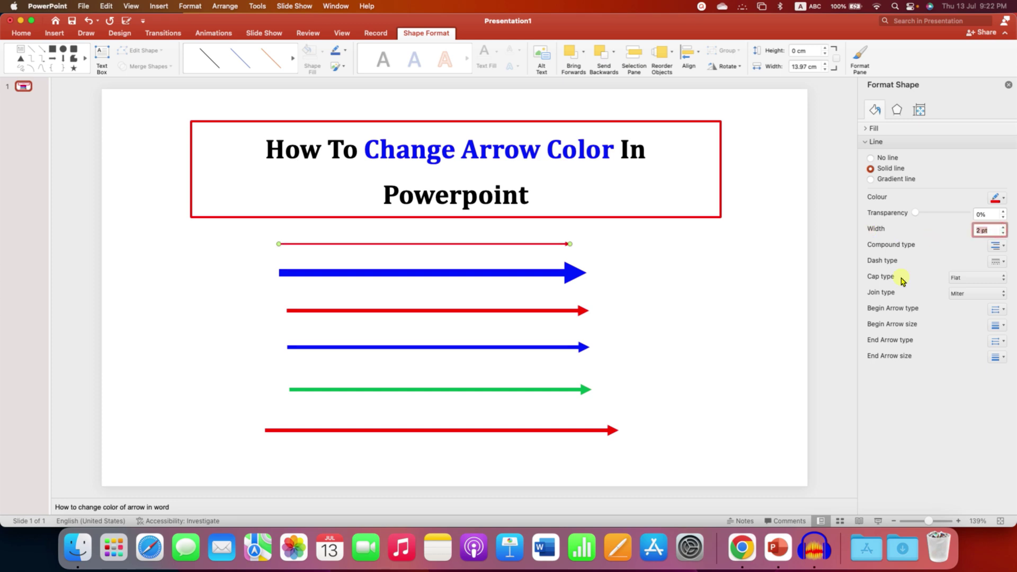
text(5)
key(Return)
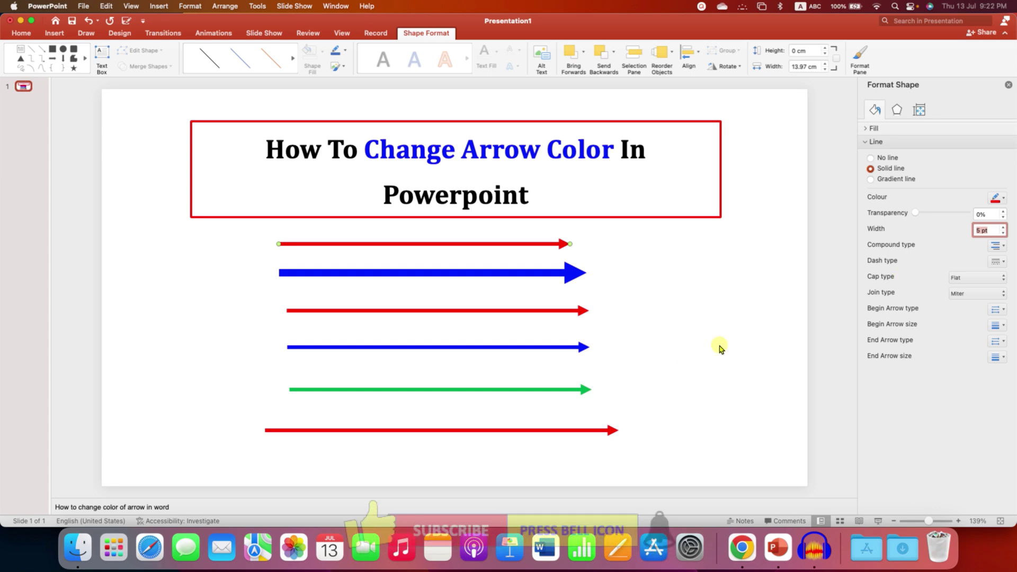